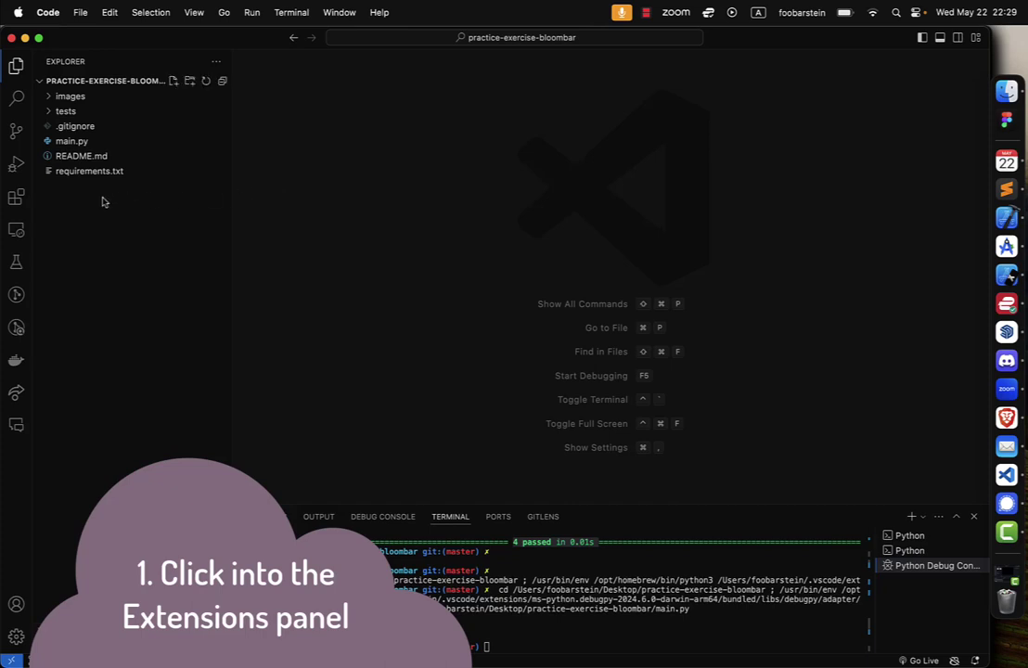
Step: Search the marketplace for 'python' and open Microsoft's Python extension details page
{"action": "left_click", "coordinate": [16, 197]}
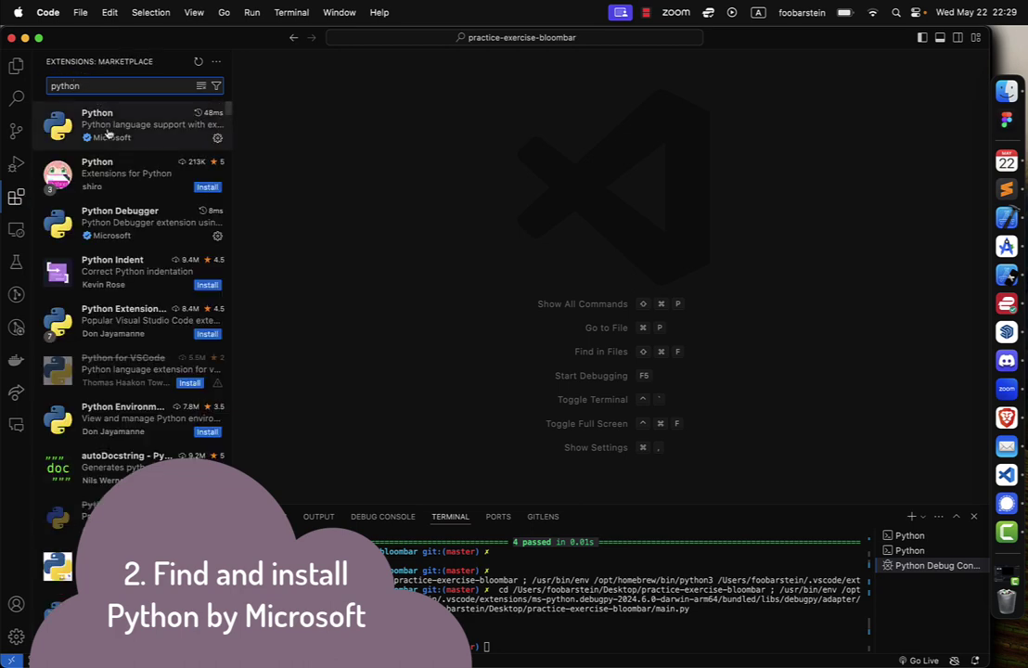
{"action": "left_click", "coordinate": [109, 133]}
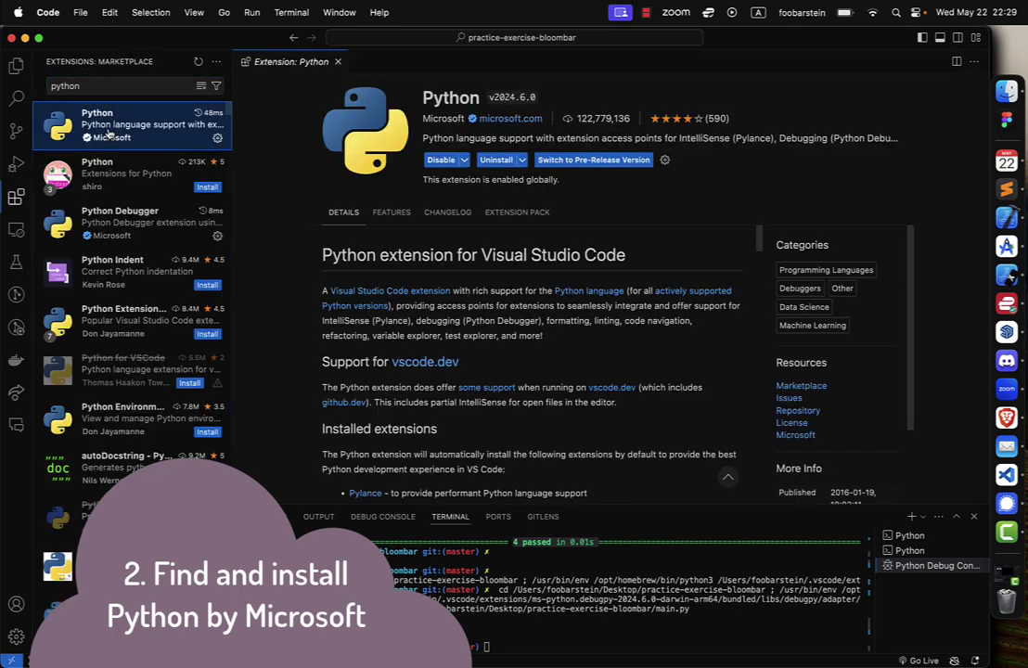
Step: Search the marketplace for 'pylint', open Microsoft's Pylint details, then return to Explorer
{"action": "left_click", "coordinate": [71, 87]}
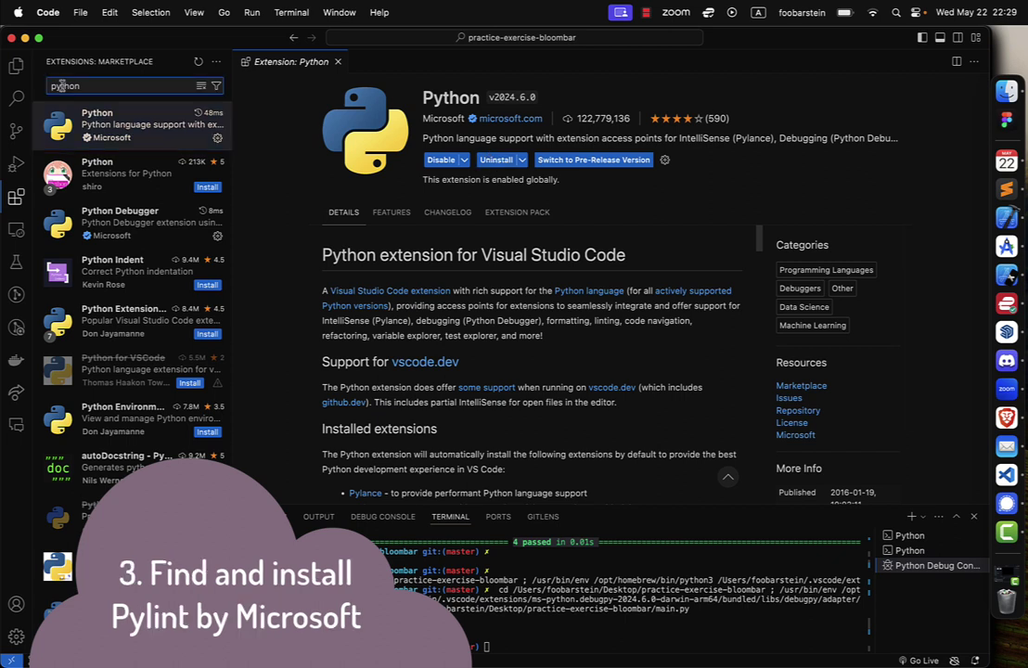
{"action": "key", "text": "super+a"}
{"action": "type", "text": "p"}
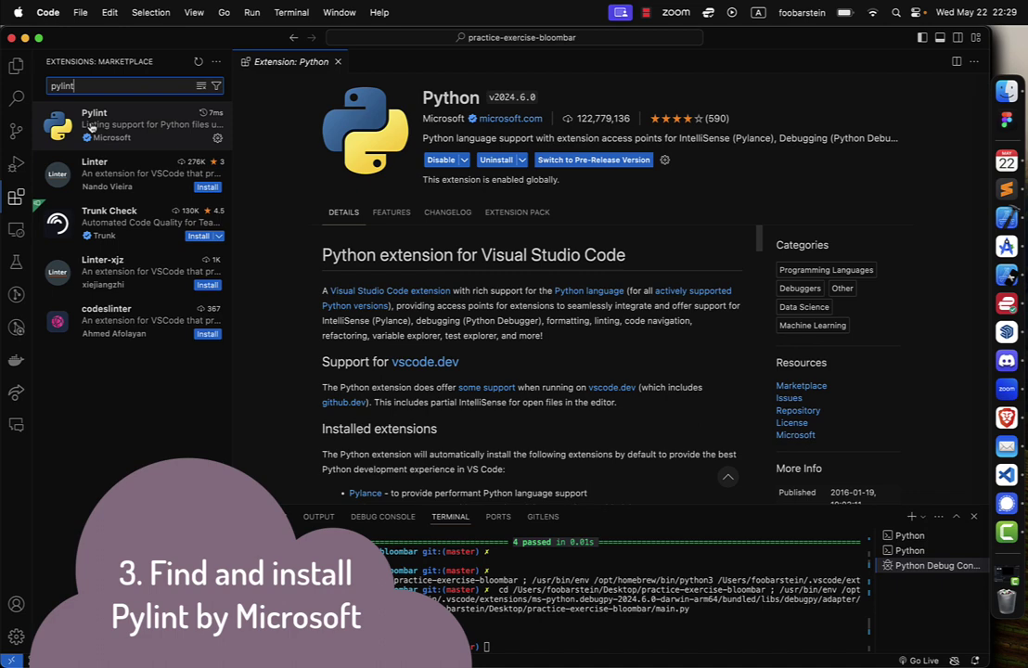
{"action": "left_click", "coordinate": [93, 116]}
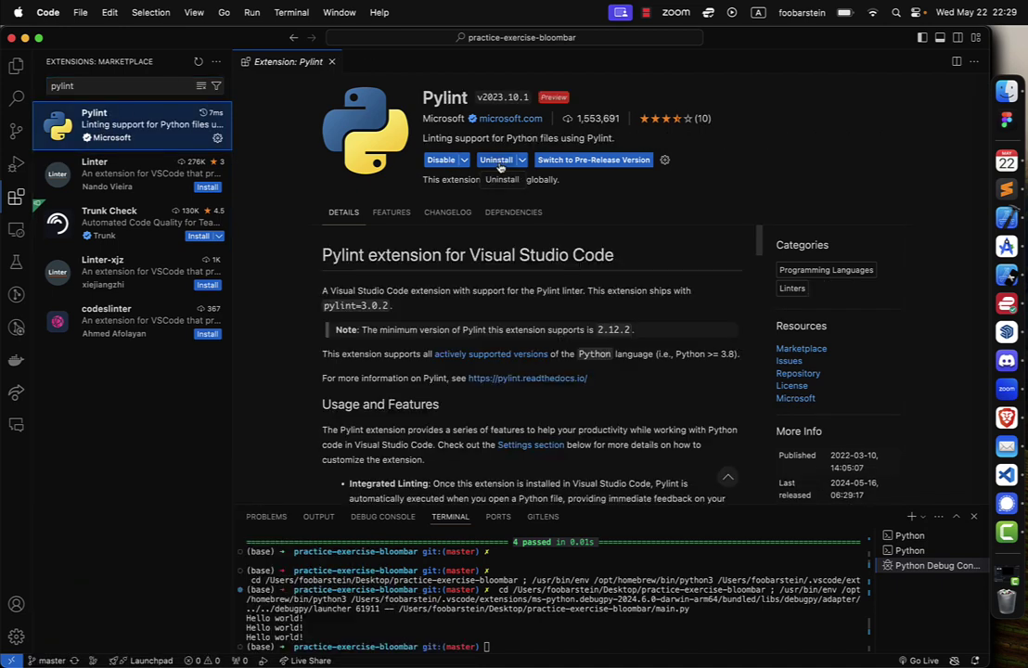
{"action": "left_click", "coordinate": [16, 67]}
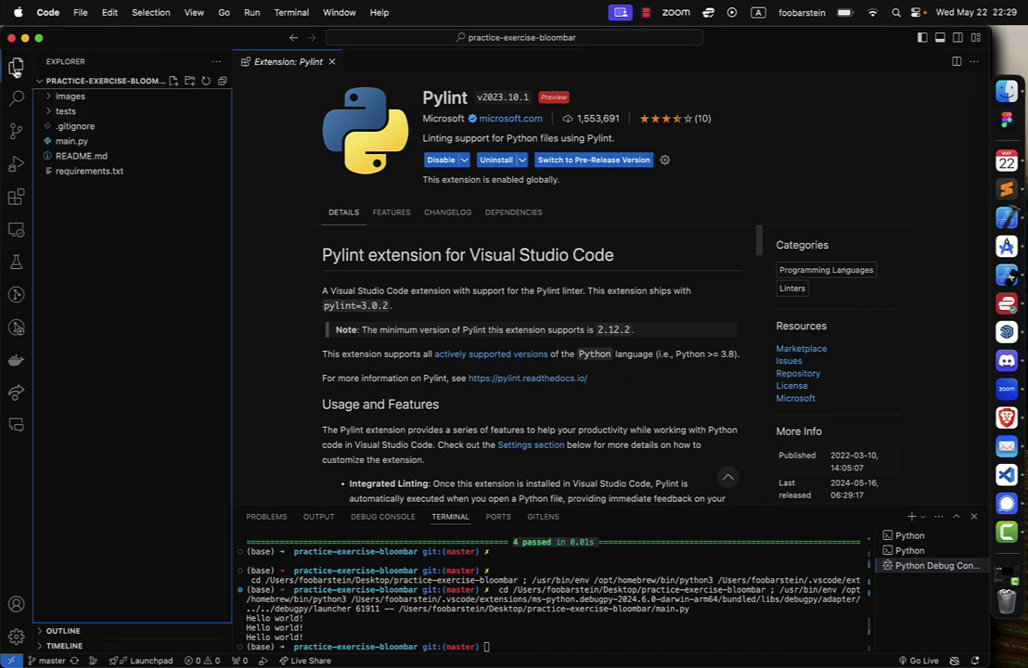
Step: Close the Extension: Pylint tab and open main.py in the editor
{"action": "left_click", "coordinate": [331, 61]}
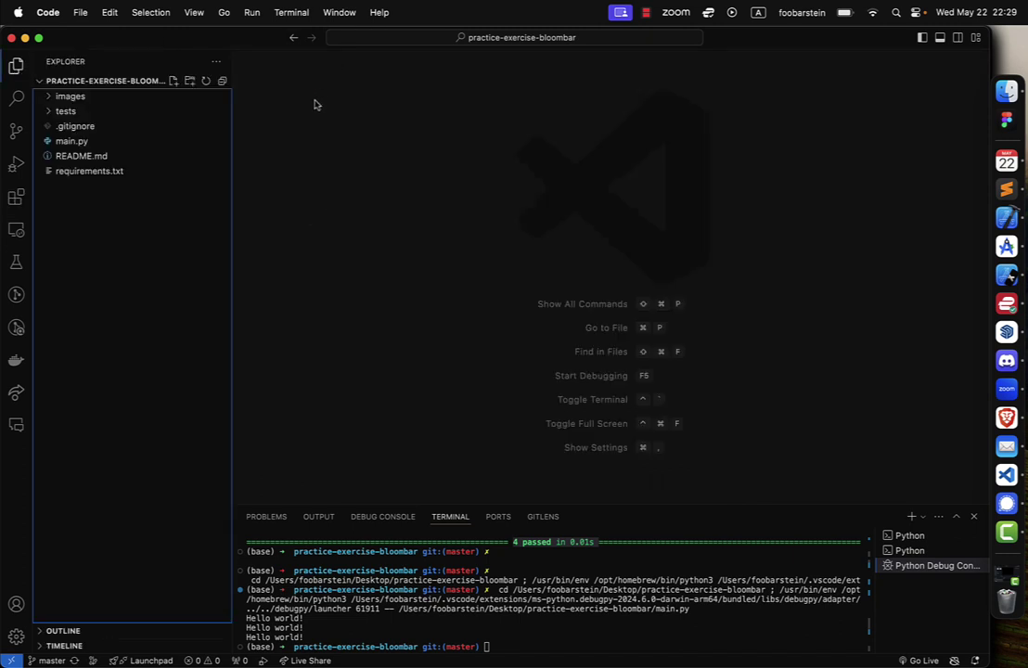
{"action": "left_click", "coordinate": [72, 140]}
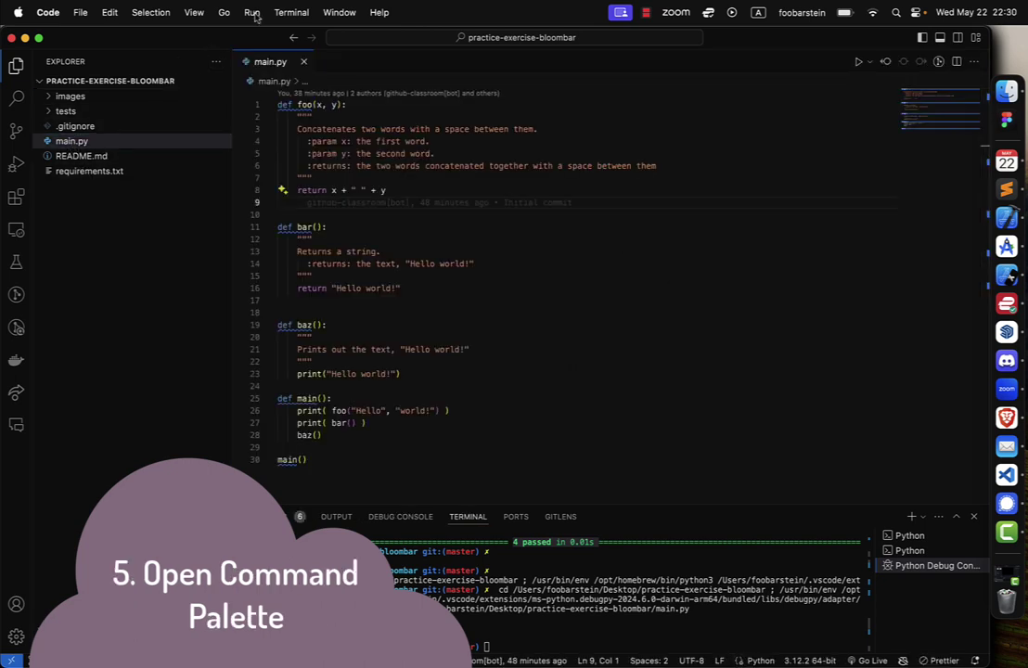
{"action": "left_click", "coordinate": [224, 12]}
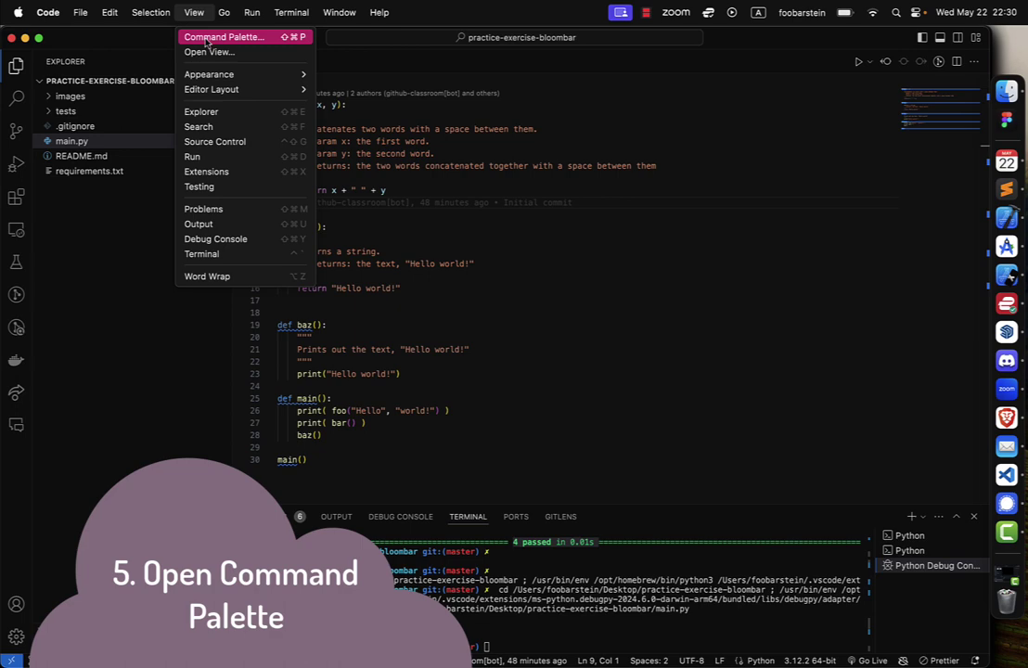
Step: Run 'Python: Select Interpreter' and choose the recommended Python 3.12.2 64-bit
{"action": "left_click", "coordinate": [224, 37]}
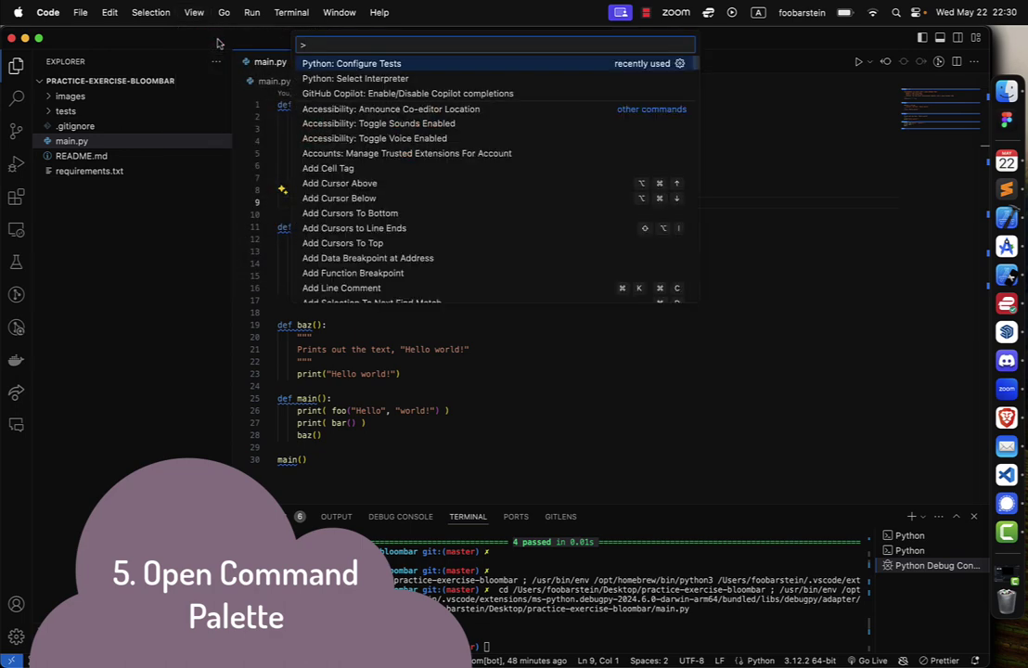
{"action": "type", "text": "python"}
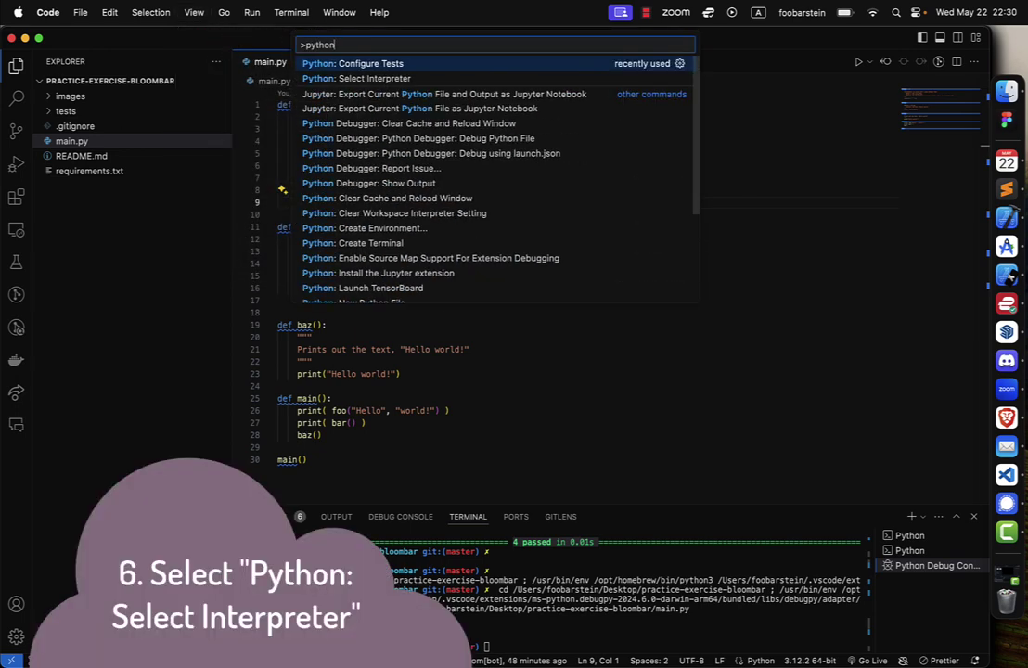
{"action": "left_click", "coordinate": [357, 78]}
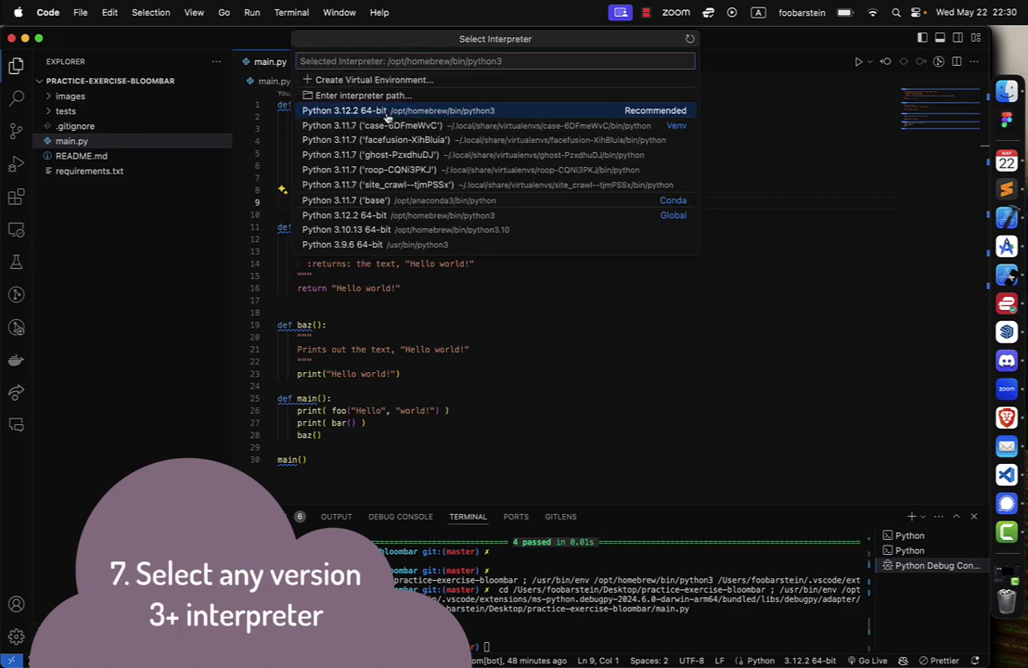
{"action": "left_click", "coordinate": [386, 115]}
{"action": "left_click", "coordinate": [194, 12]}
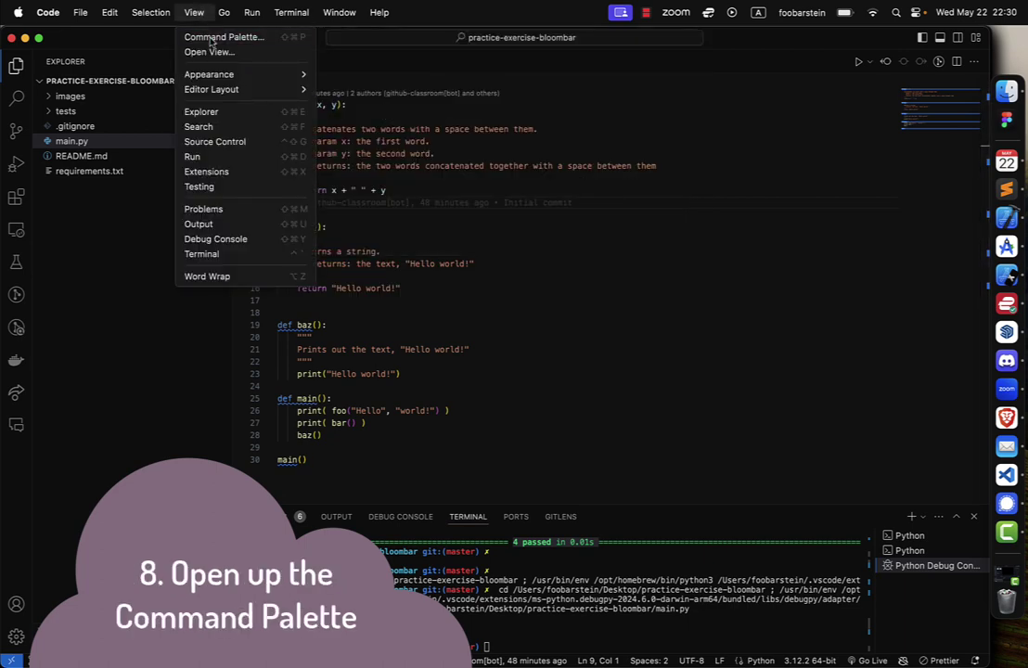
Step: Run 'Python: Configure Tests', choosing pytest with the 'tests' directory
{"action": "left_click", "coordinate": [223, 36]}
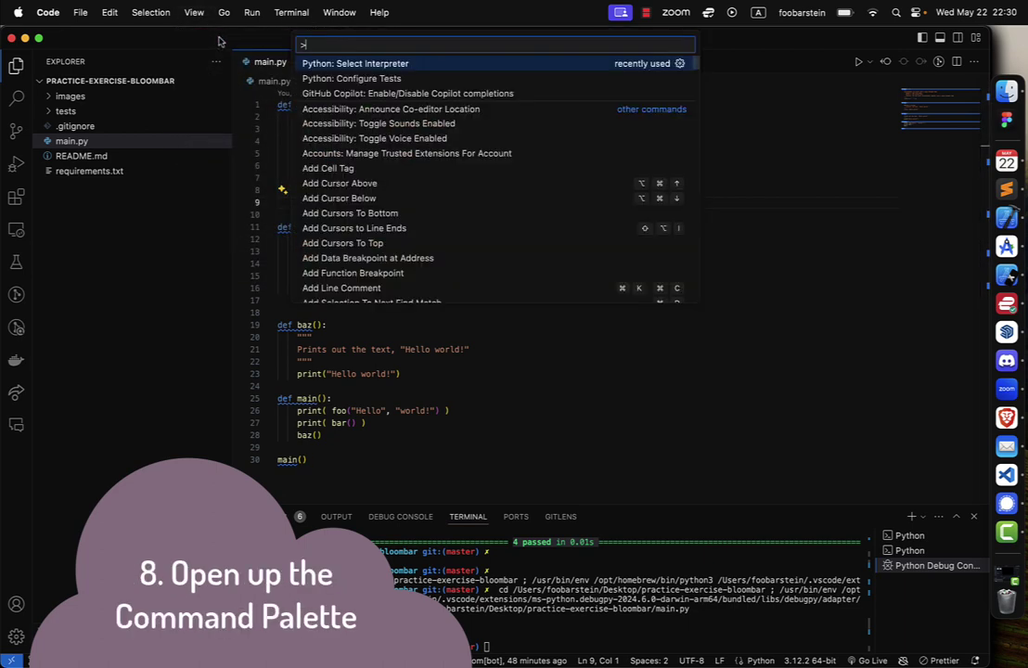
{"action": "left_click", "coordinate": [359, 79]}
{"action": "left_click", "coordinate": [315, 93]}
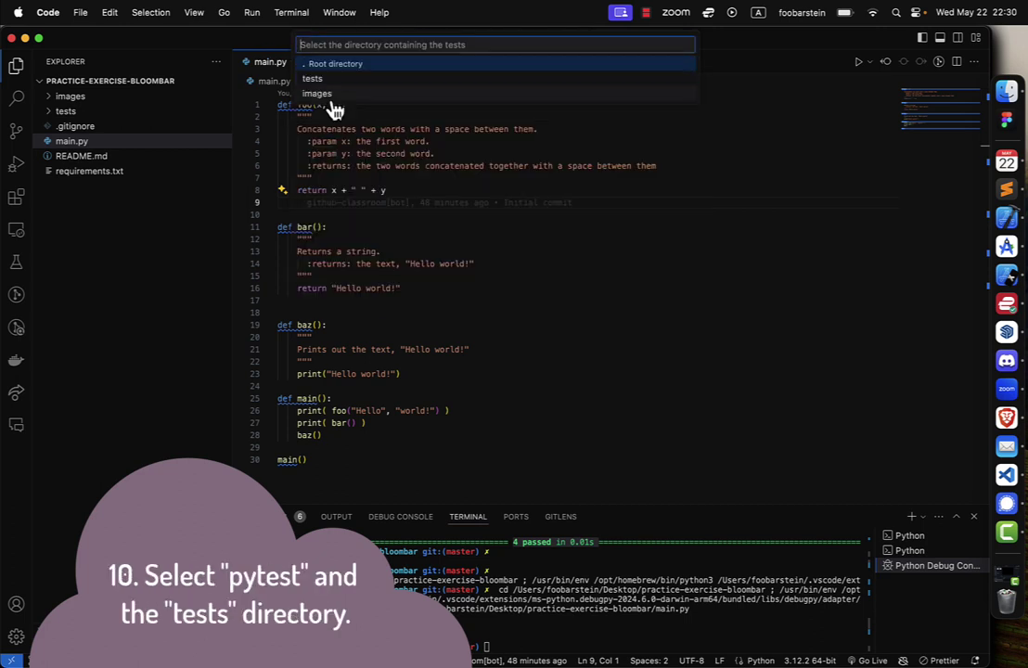
{"action": "left_click", "coordinate": [312, 78]}
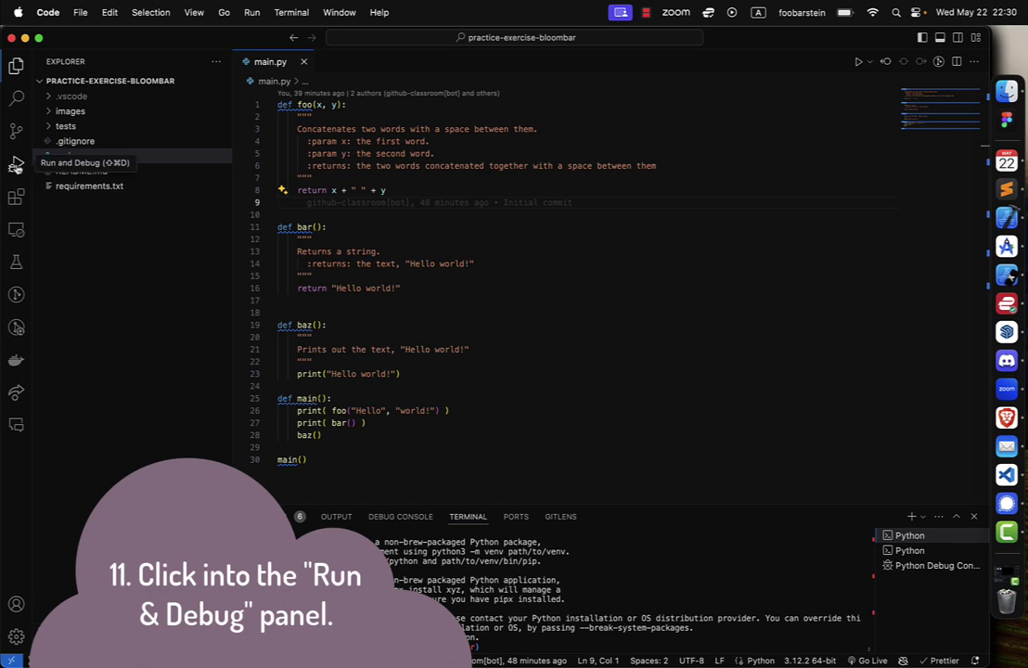
Step: Open the Run and Debug panel from the activity bar
{"action": "left_click", "coordinate": [16, 164]}
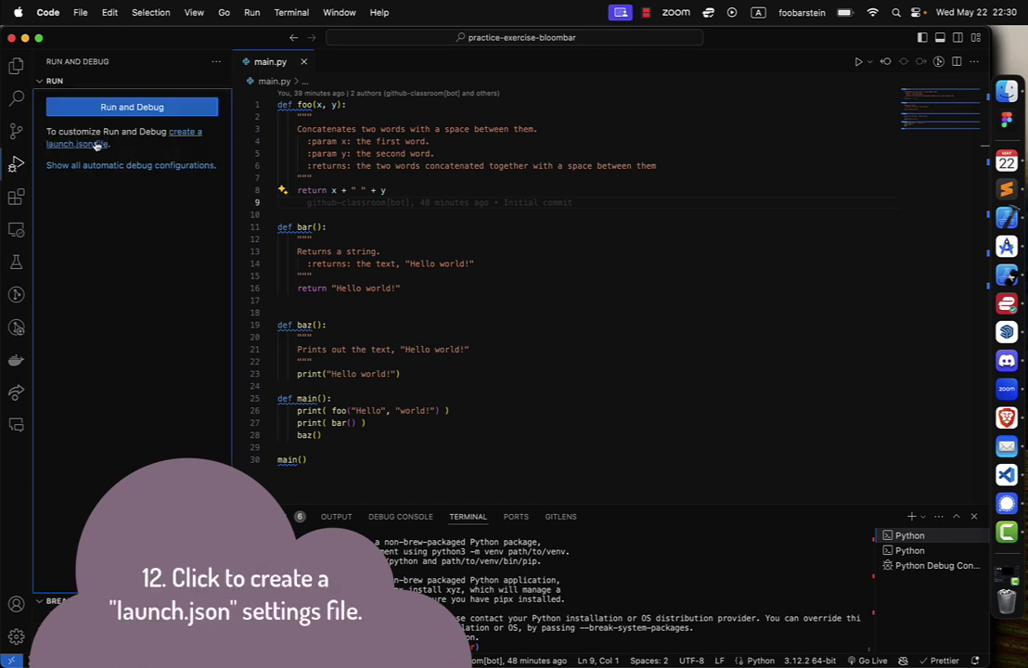